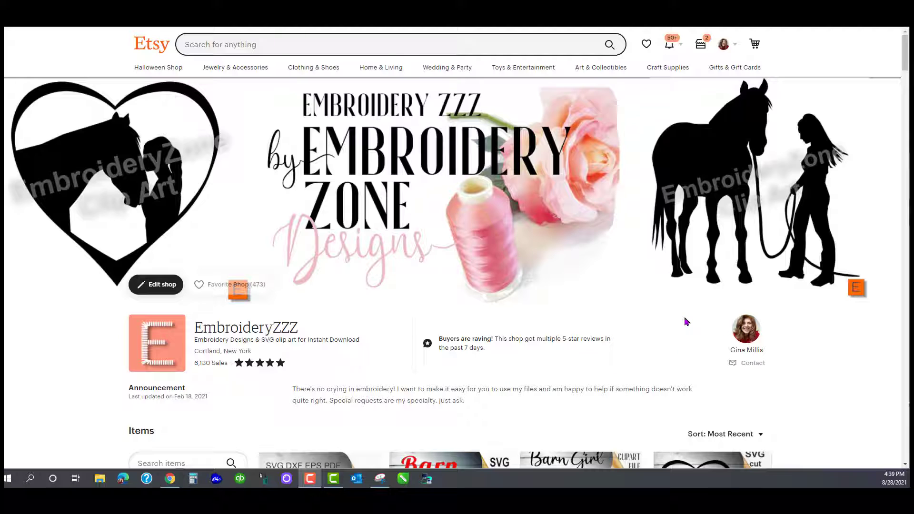
Download the hope_cancer_ribbon zip from the Hope listing's Digital files and open it
scroll(686, 320, down, 2)
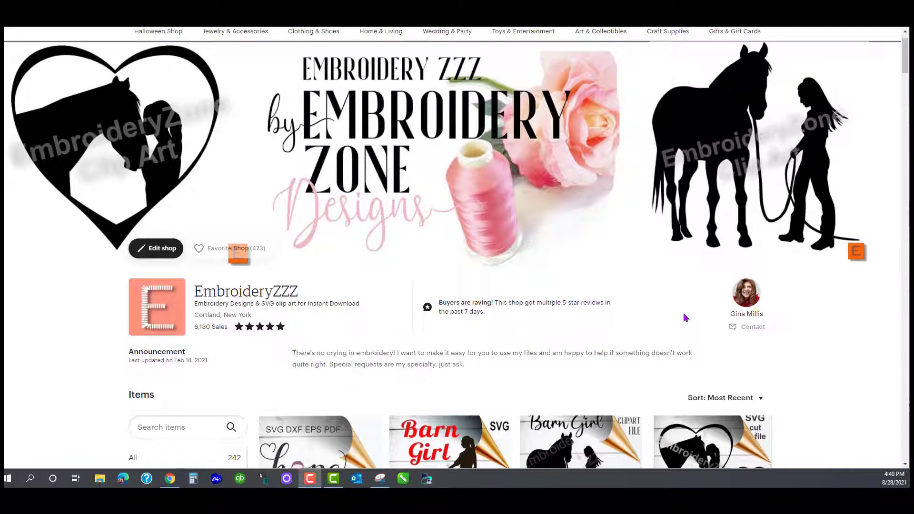
scroll(686, 318, down, 1)
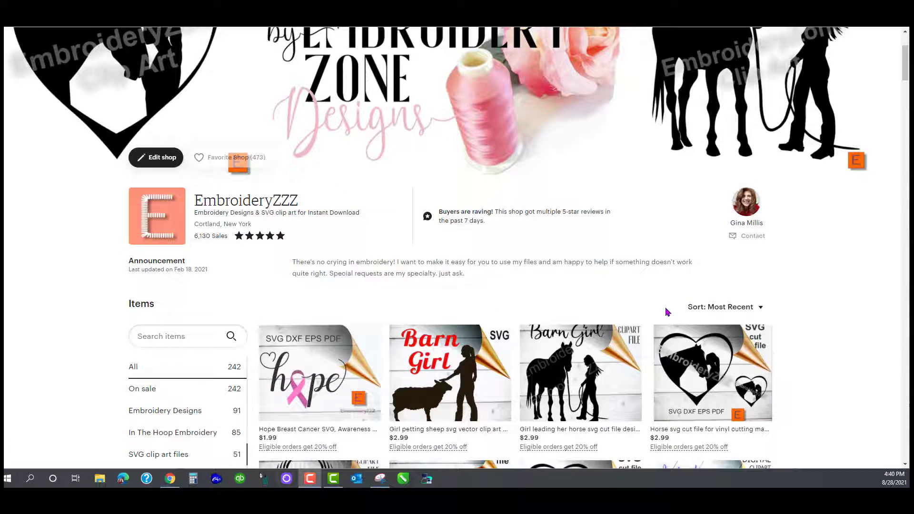
scroll(675, 292, down, 5)
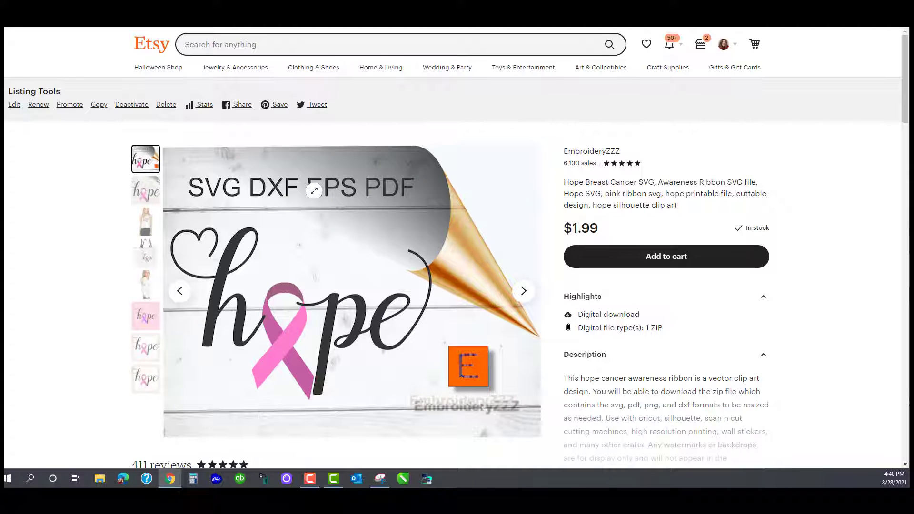
scroll(415, 216, down, 2)
scroll(362, 205, up, 2)
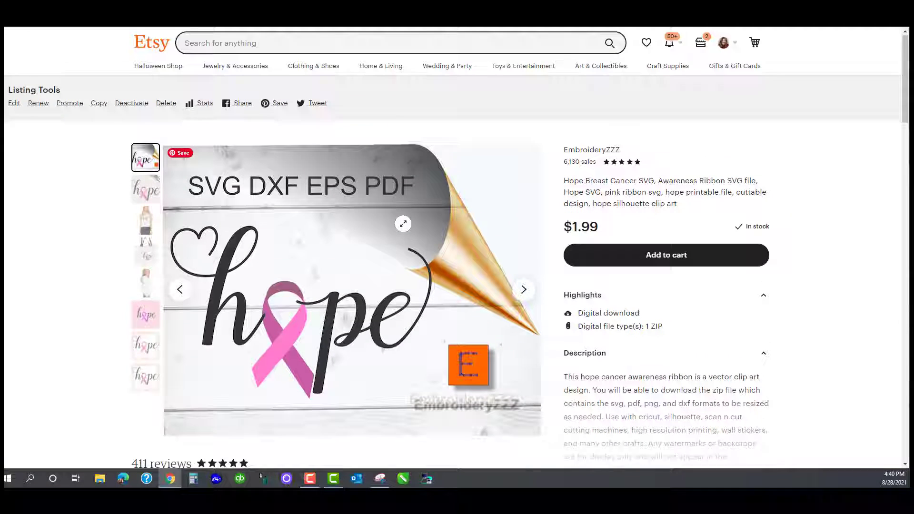
scroll(306, 190, down, 2)
scroll(305, 190, up, 2)
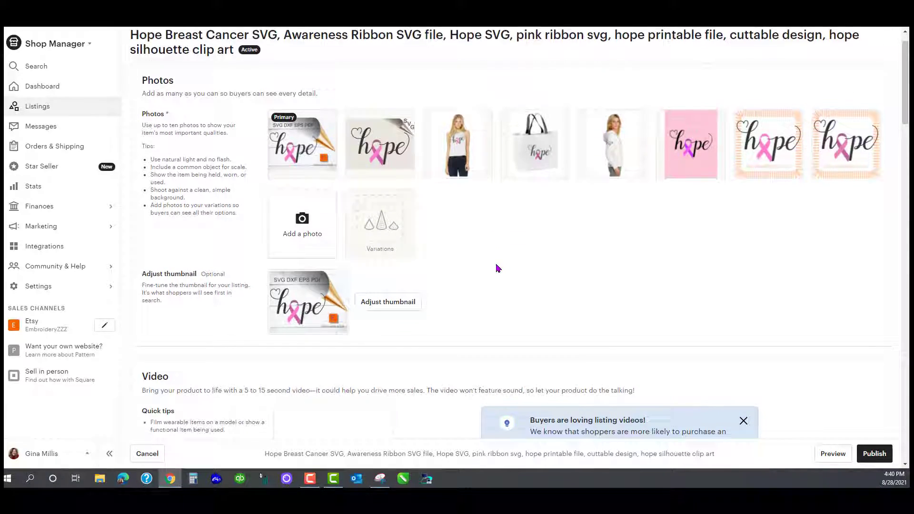
scroll(496, 270, down, 10)
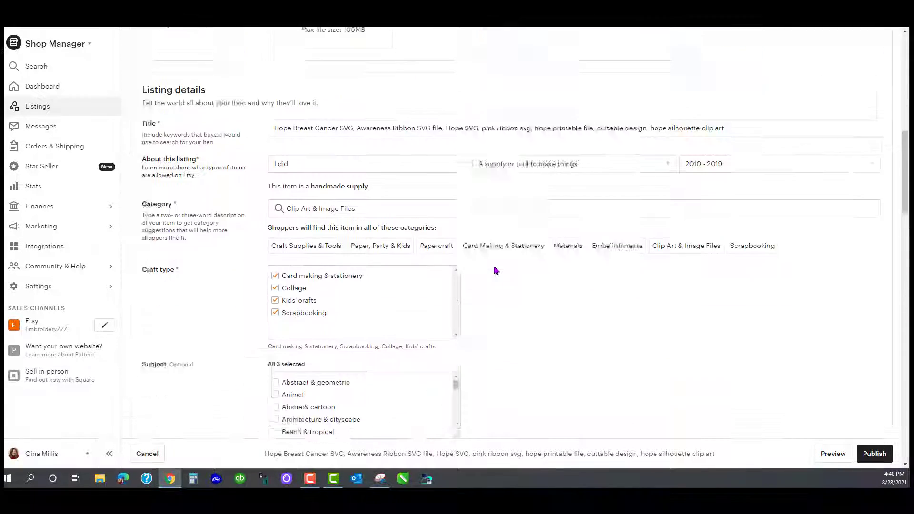
scroll(496, 270, down, 10)
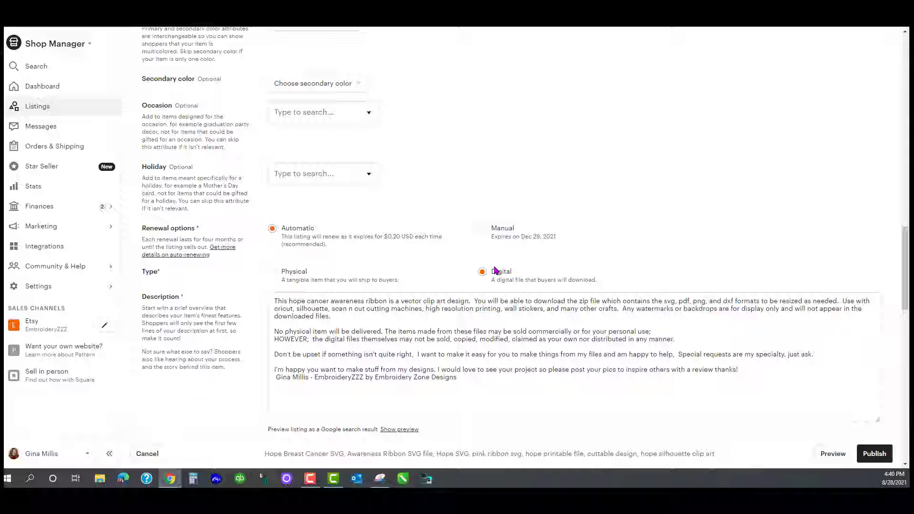
scroll(495, 270, down, 10)
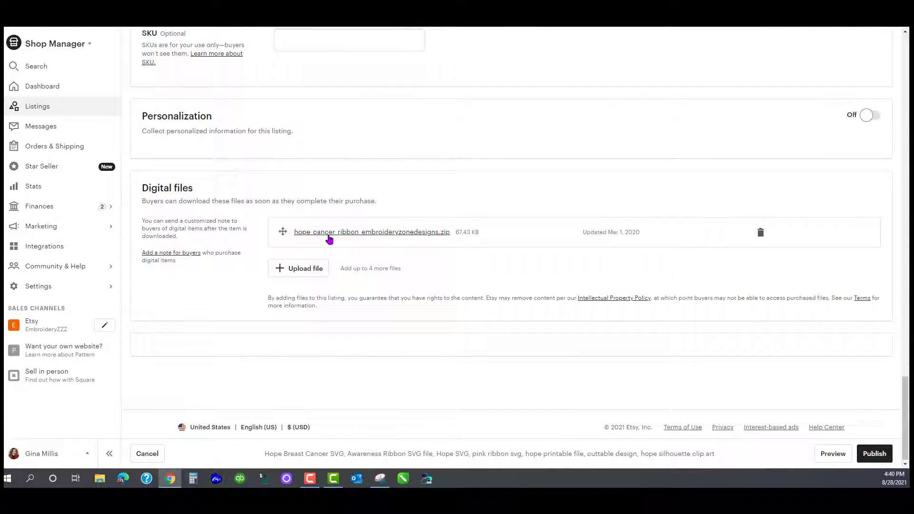
click(314, 237)
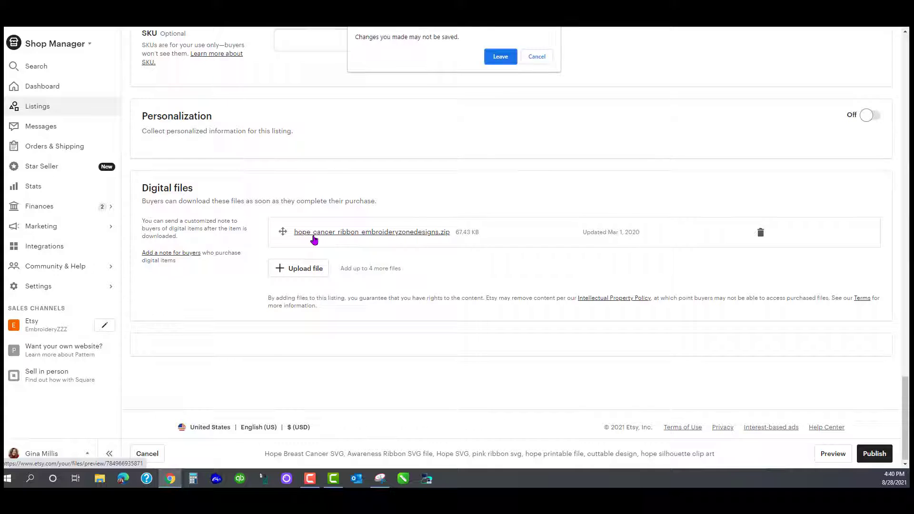
click(503, 58)
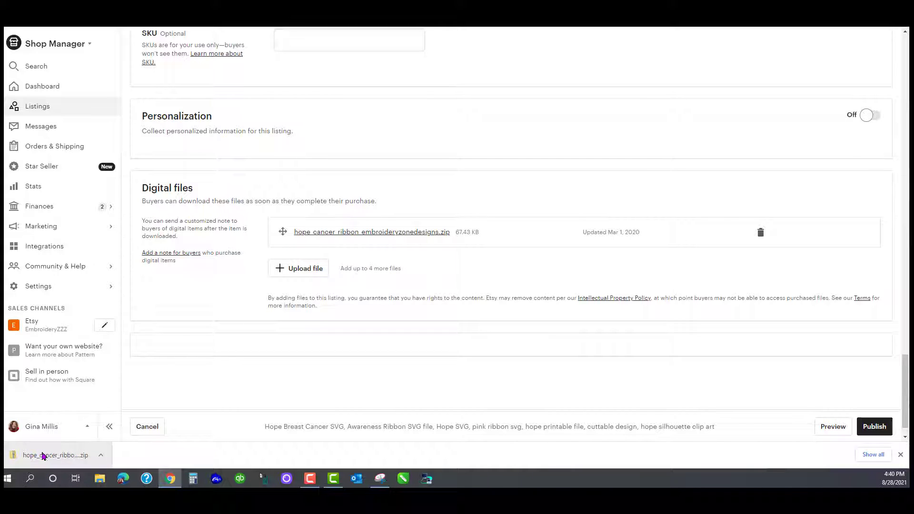
click(79, 458)
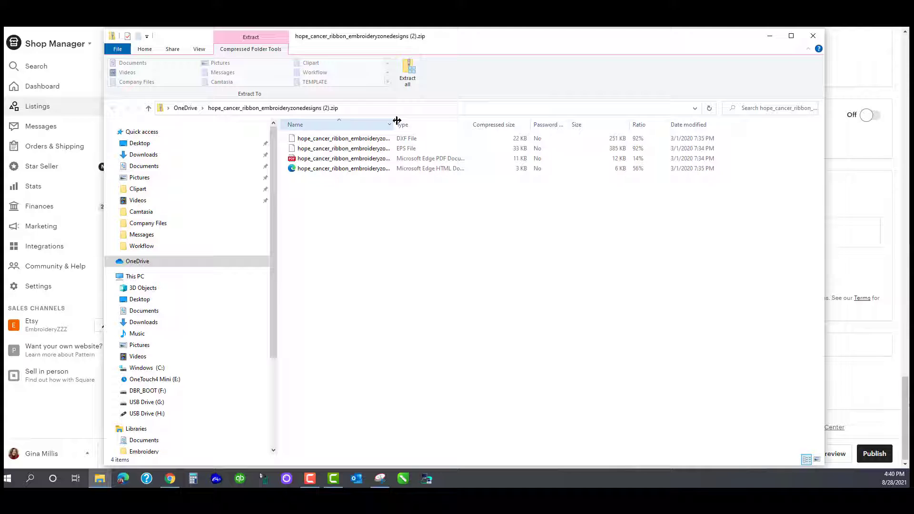
Widen the Name column to show the full hope ribbon file names and select the .svg
drag(396, 122, 467, 124)
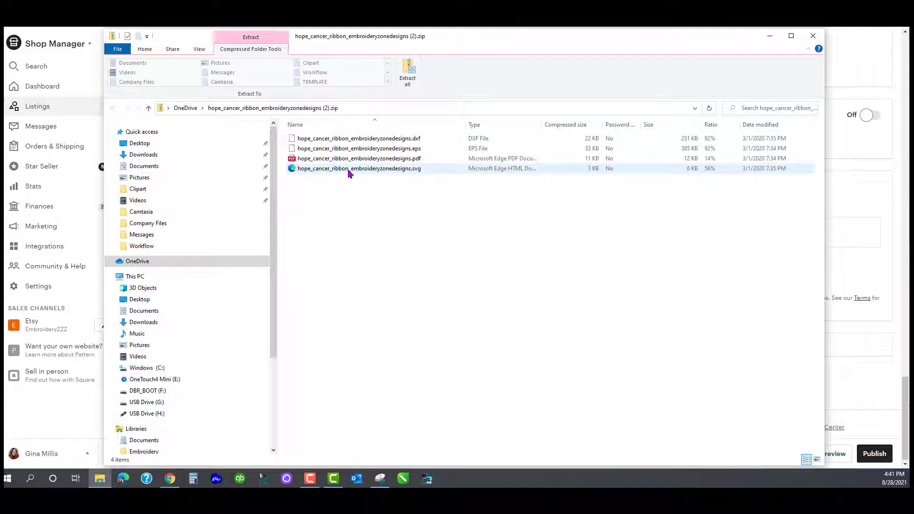
click(373, 170)
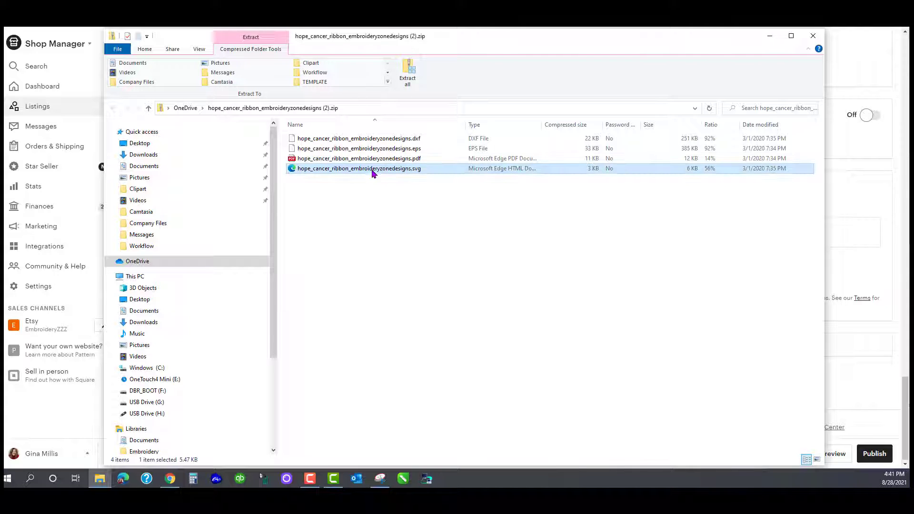
double_click(372, 170)
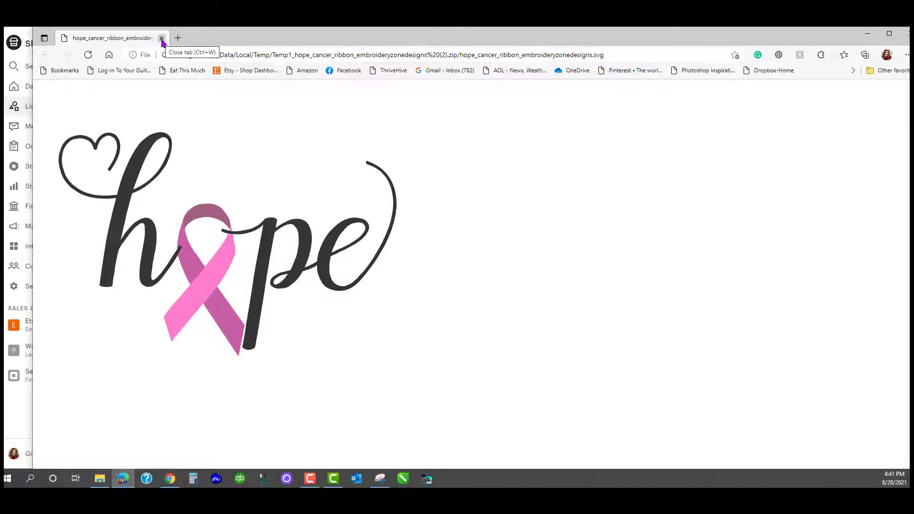
click(161, 38)
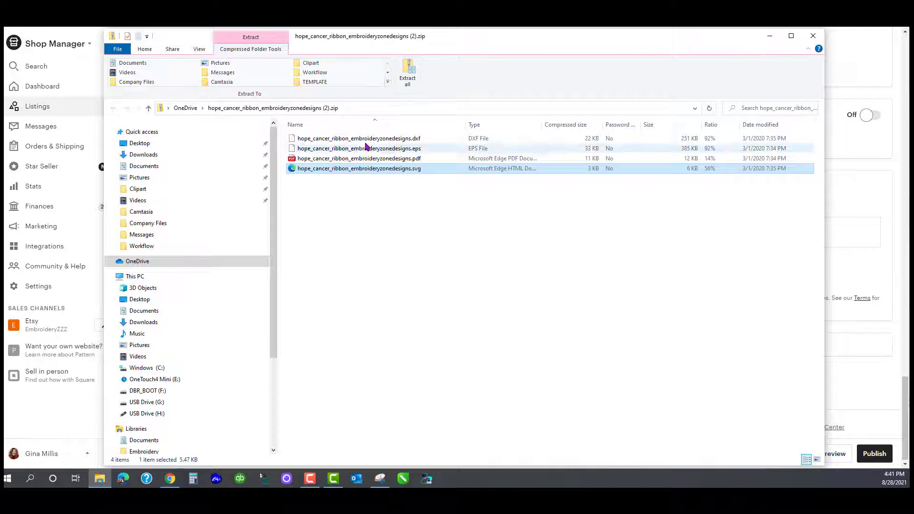
Extract all files from the hope_cancer_ribbon zip to the Desktop
click(409, 80)
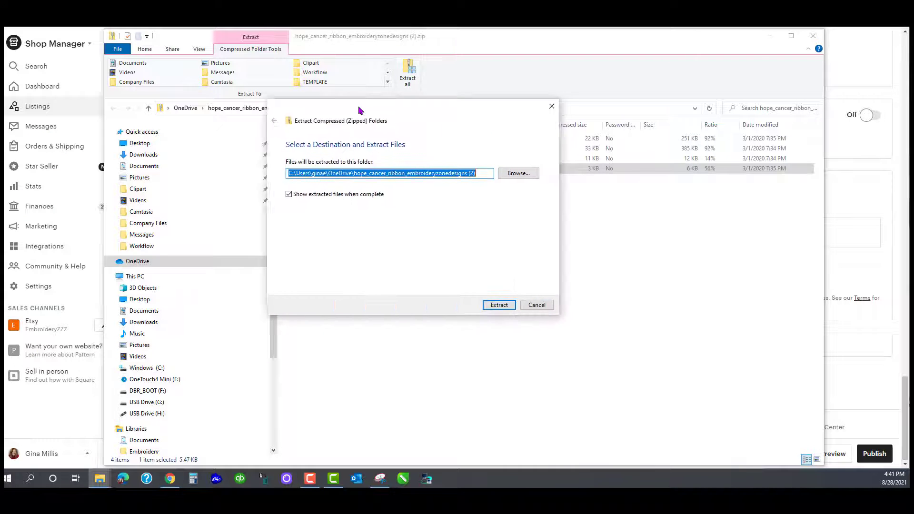
click(521, 173)
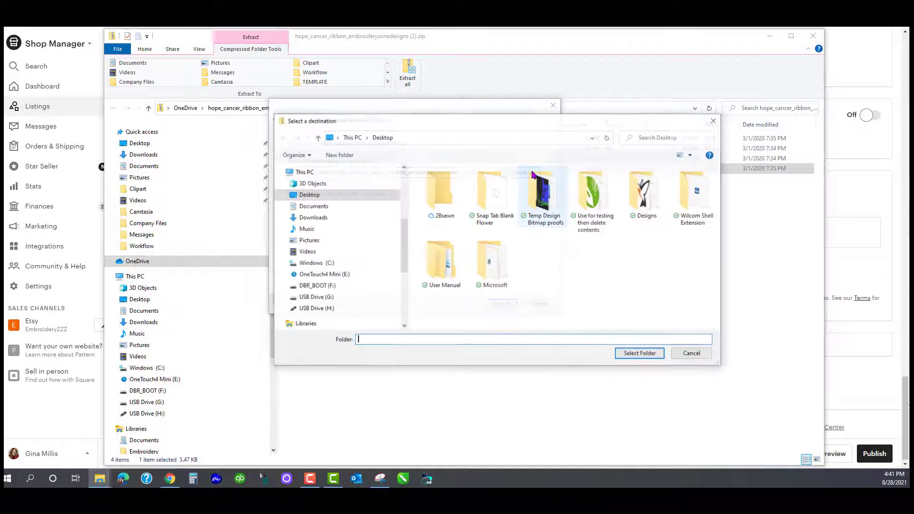
scroll(404, 248, up, 5)
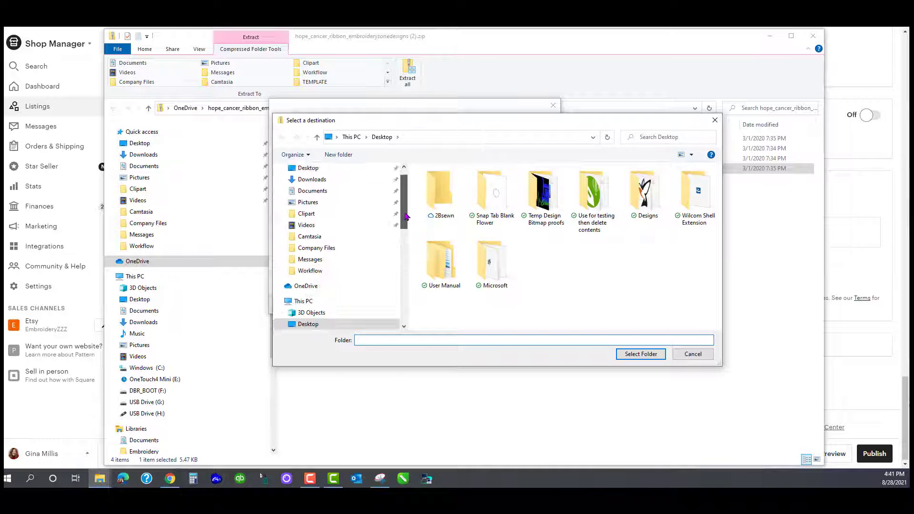
click(309, 187)
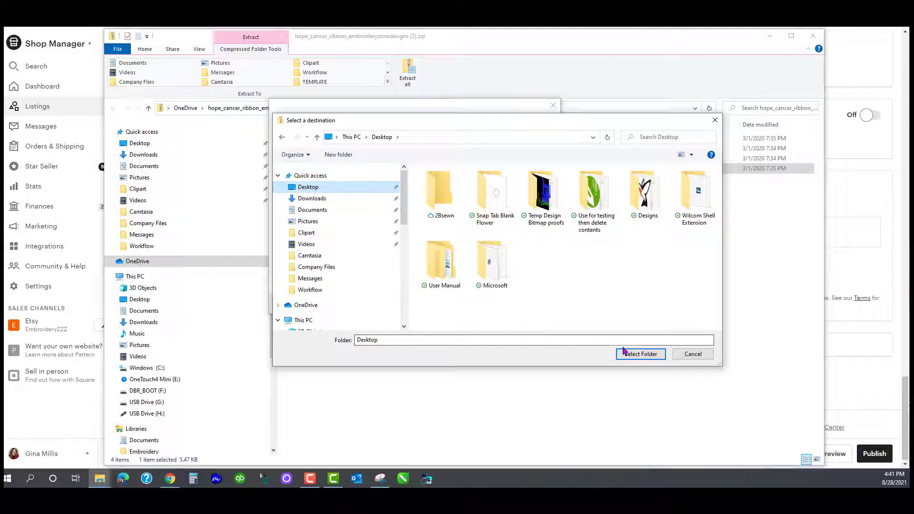
click(640, 354)
click(504, 305)
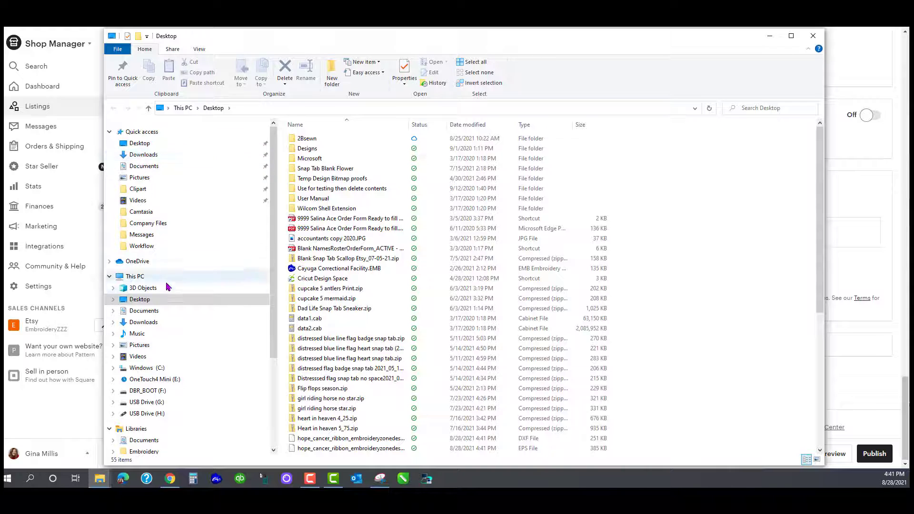
Widen the Name column so the extracted Desktop file names are fully readable
click(173, 300)
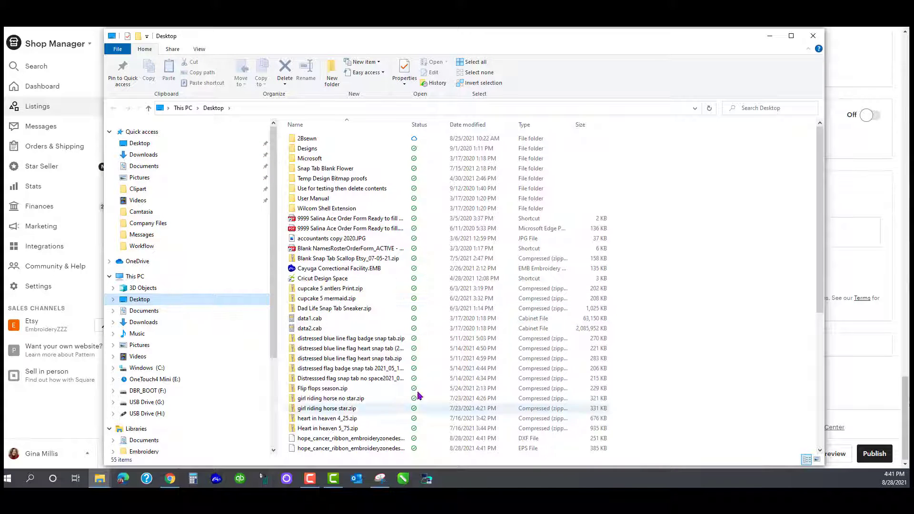
scroll(418, 395, down, 4)
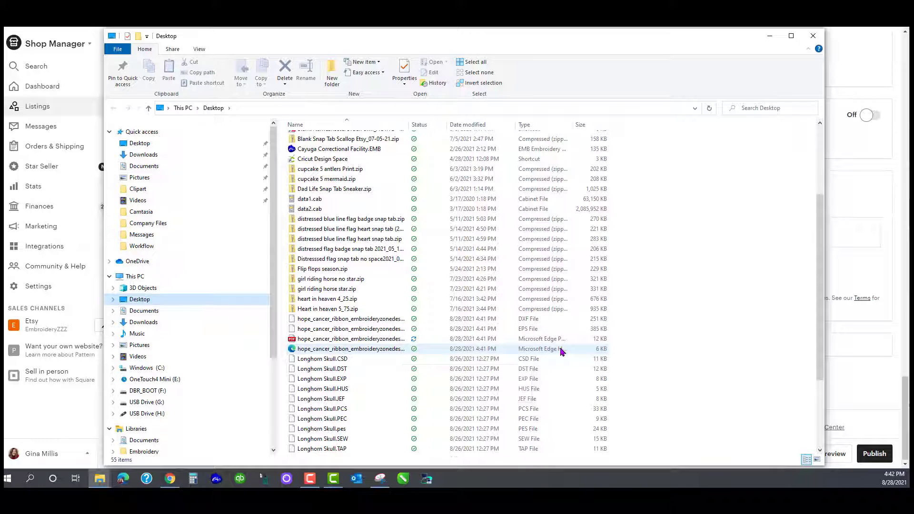
drag(409, 129, 513, 127)
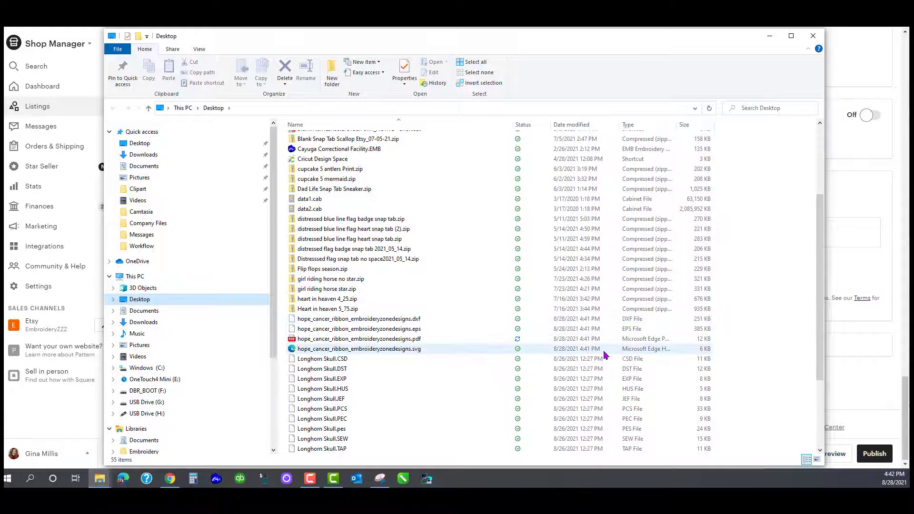
click(667, 353)
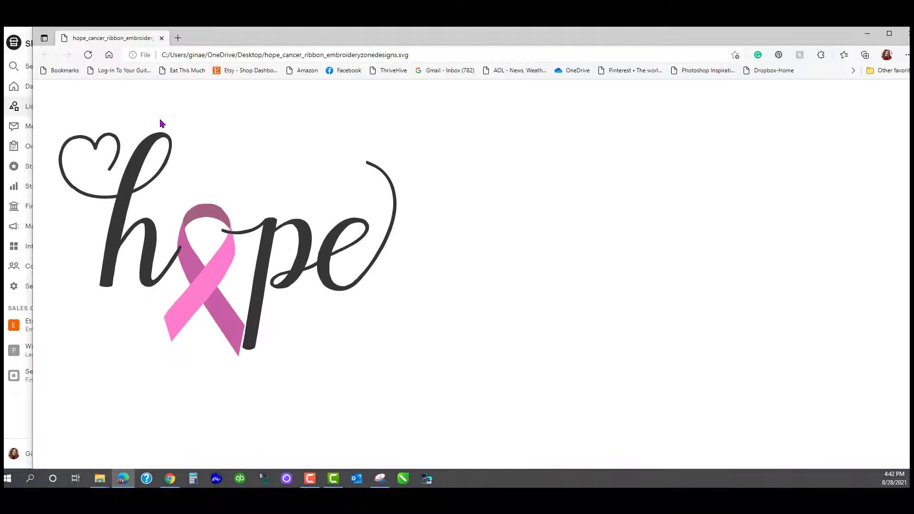
drag(776, 35, 681, 43)
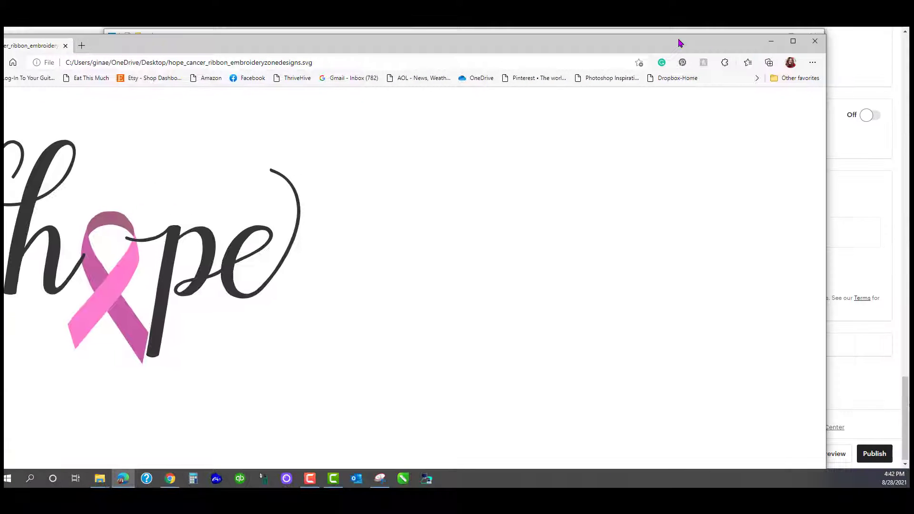
click(816, 41)
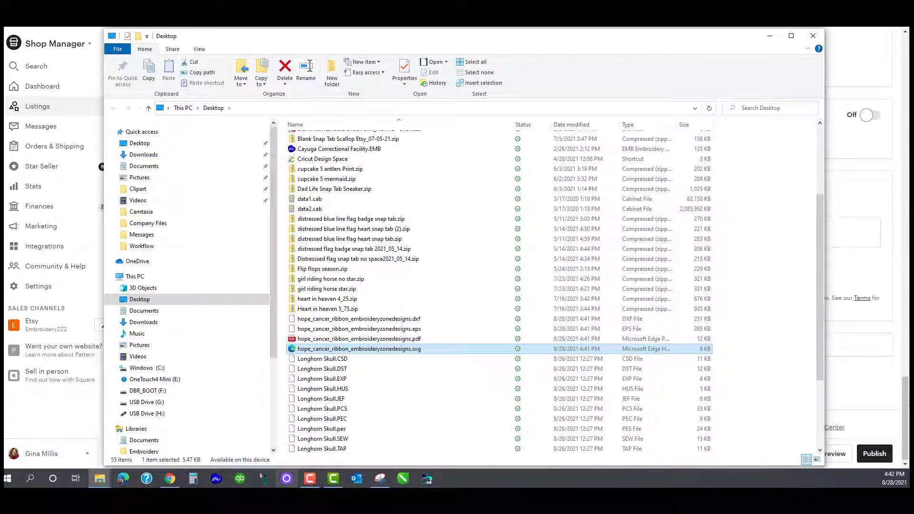
Launch Cricut Design Space from the Start menu, then centre and enlarge its window
click(8, 481)
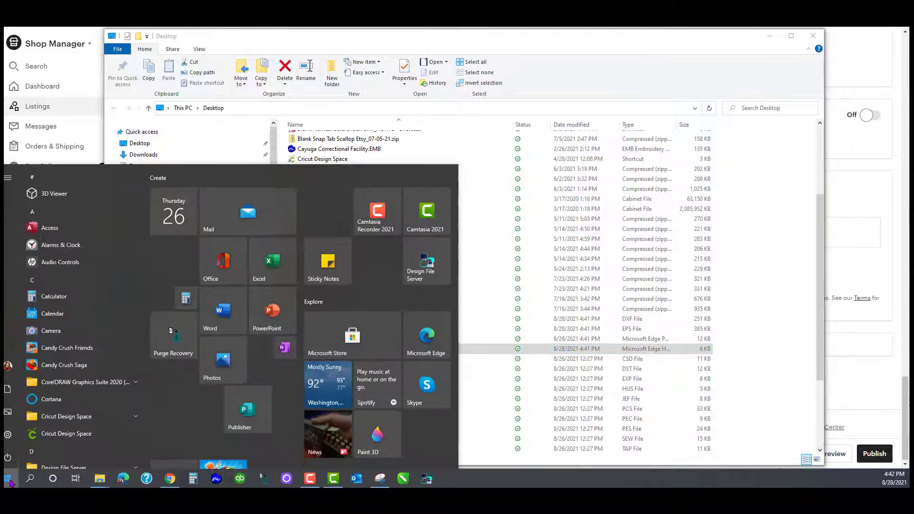
click(70, 438)
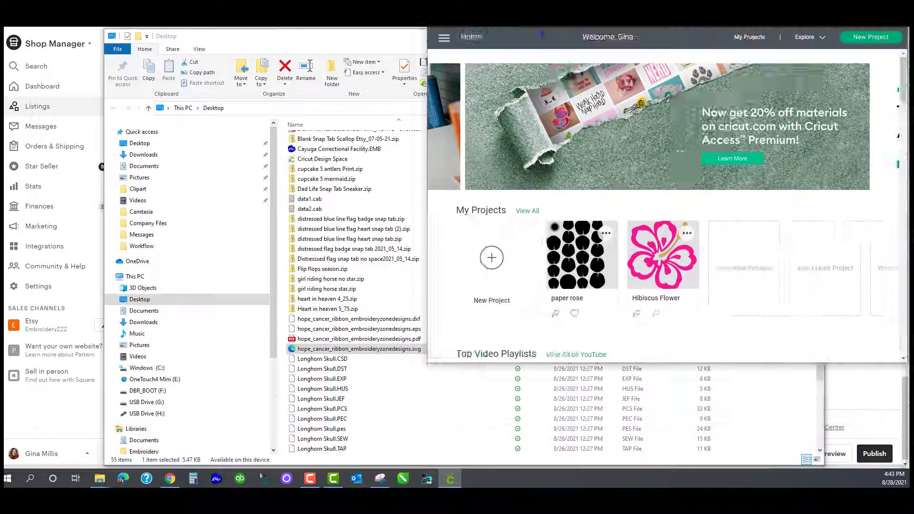
drag(541, 33, 339, 28)
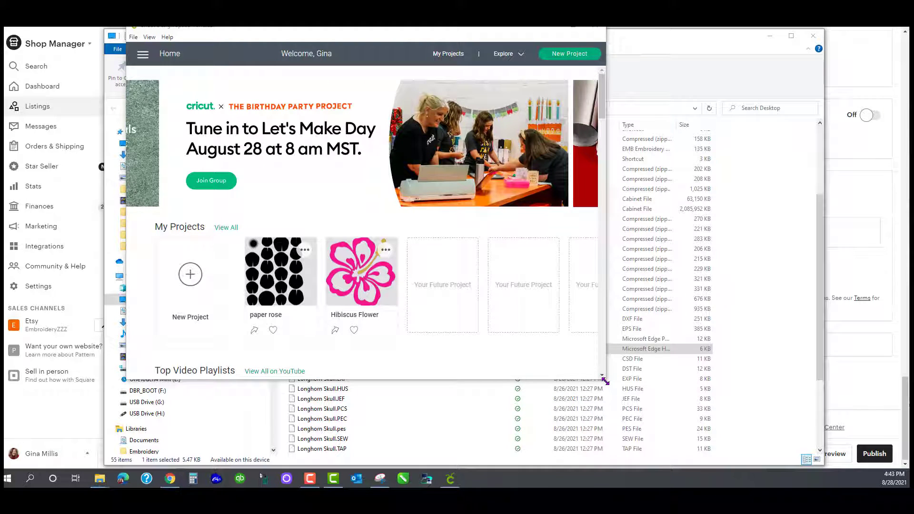
drag(605, 381, 770, 464)
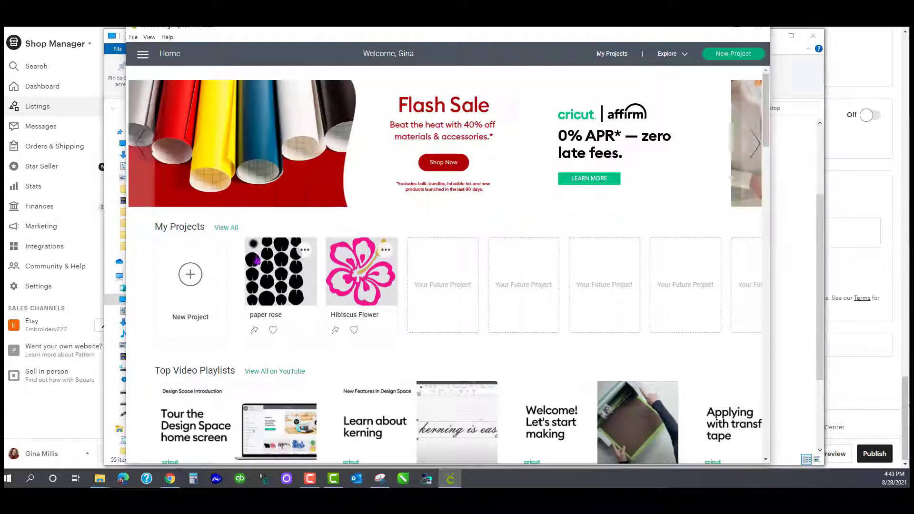
Start a new blank project and browse the Desktop for an image to upload
click(190, 283)
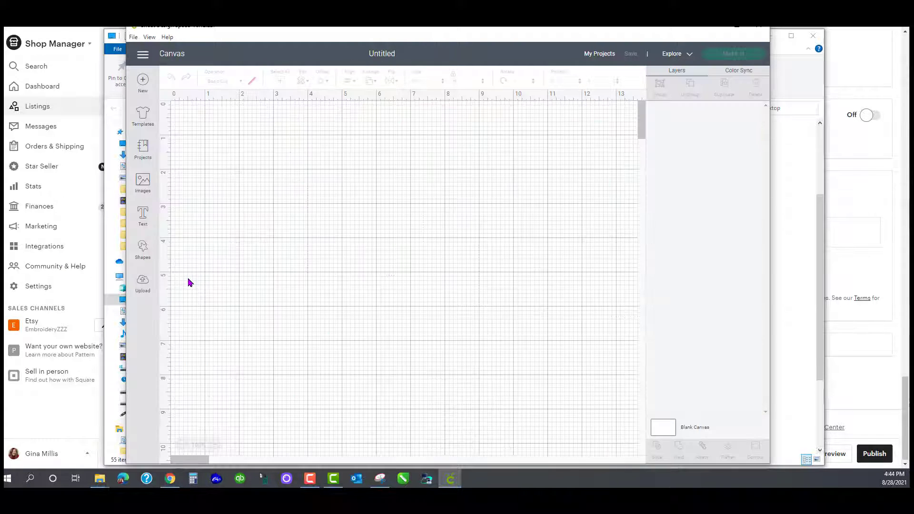
click(143, 286)
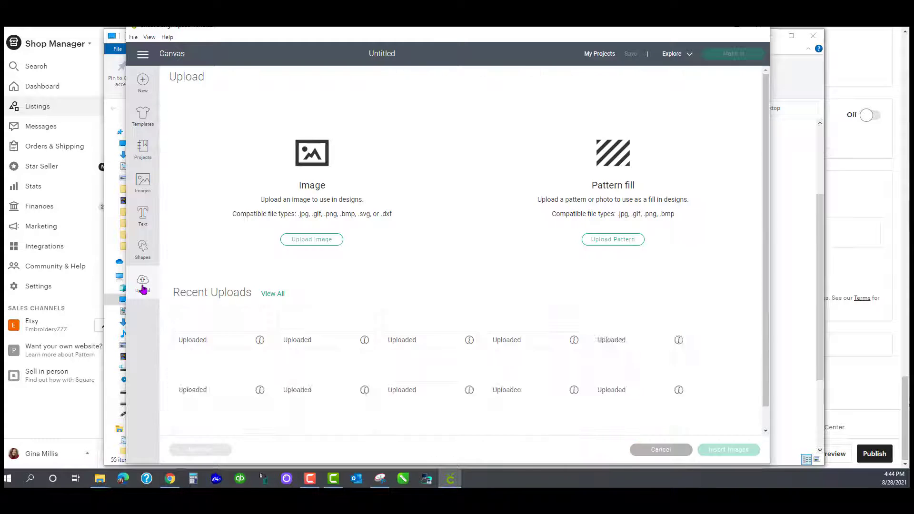
click(316, 247)
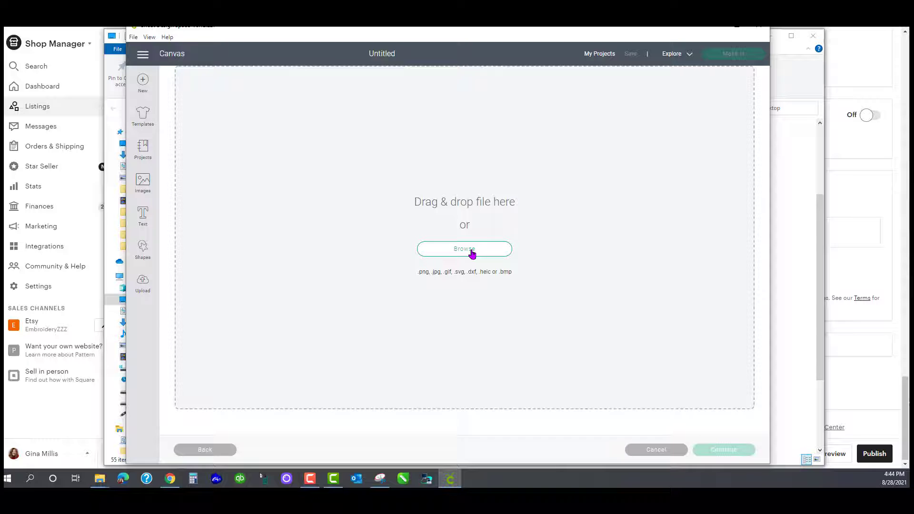
click(464, 249)
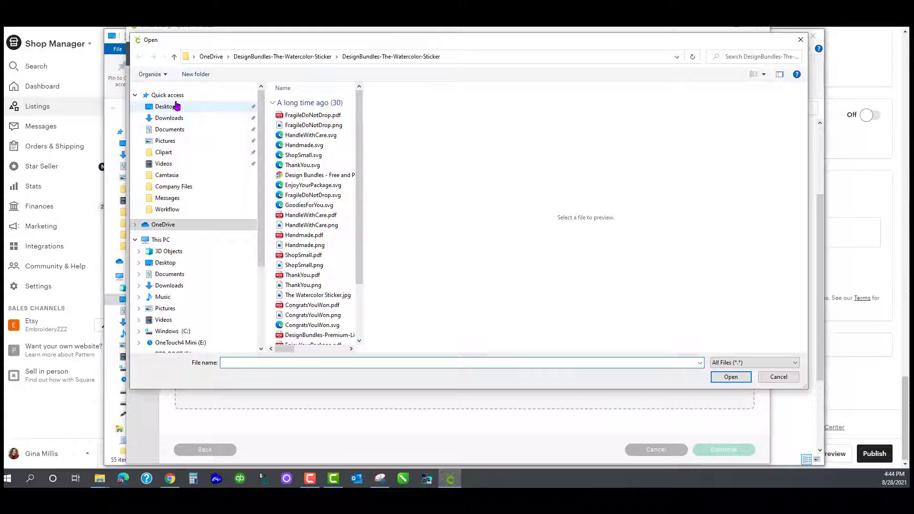
click(176, 106)
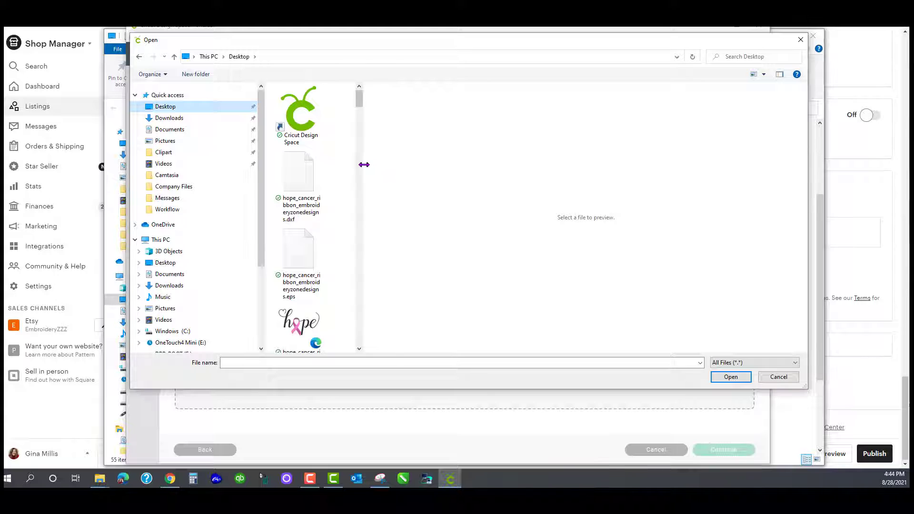
drag(364, 165, 545, 170)
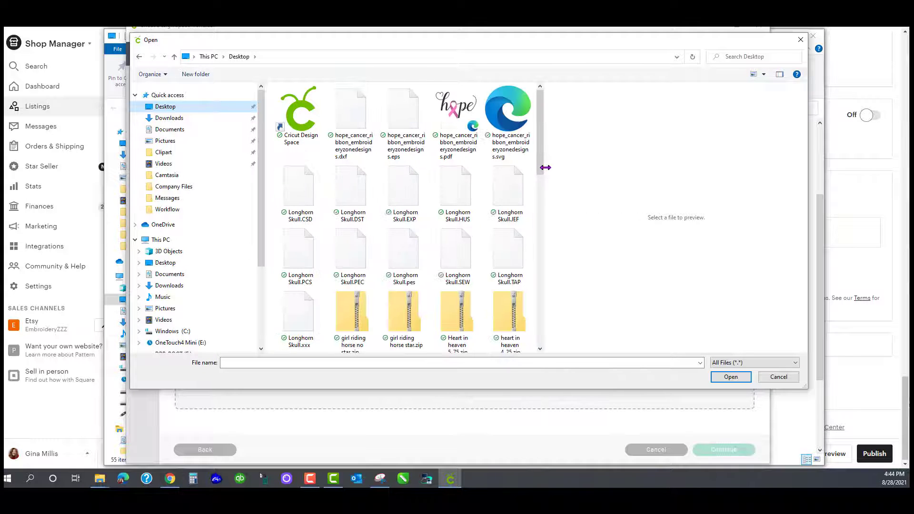
Upload the hope_cancer_ribbon .svg and insert it onto the canvas at 9.854 by 6.54
click(510, 118)
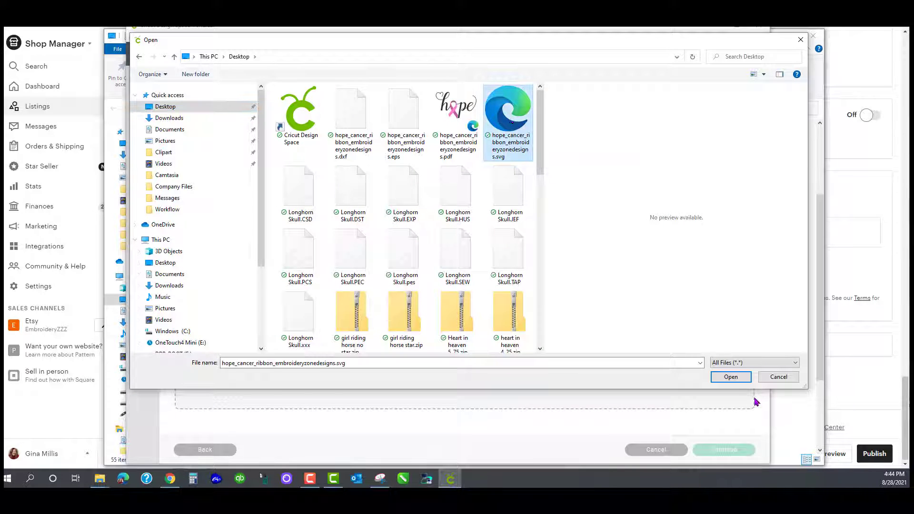
click(731, 379)
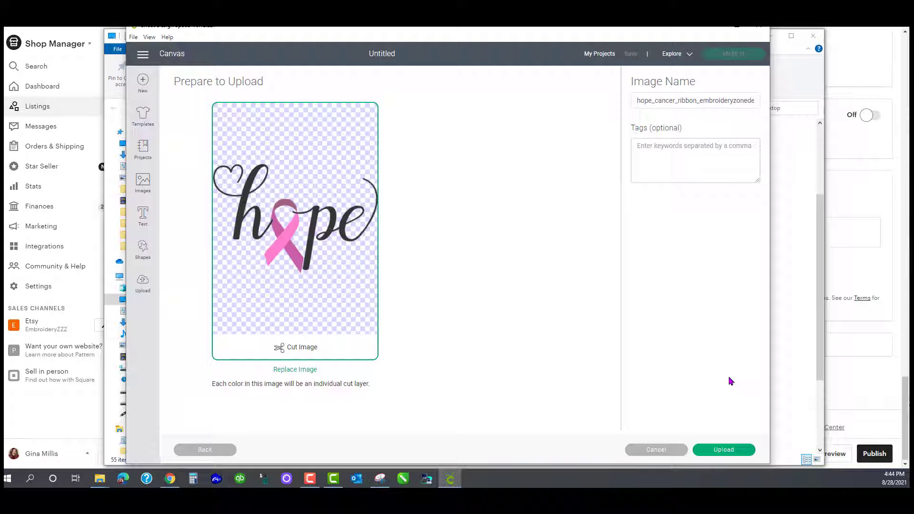
click(721, 452)
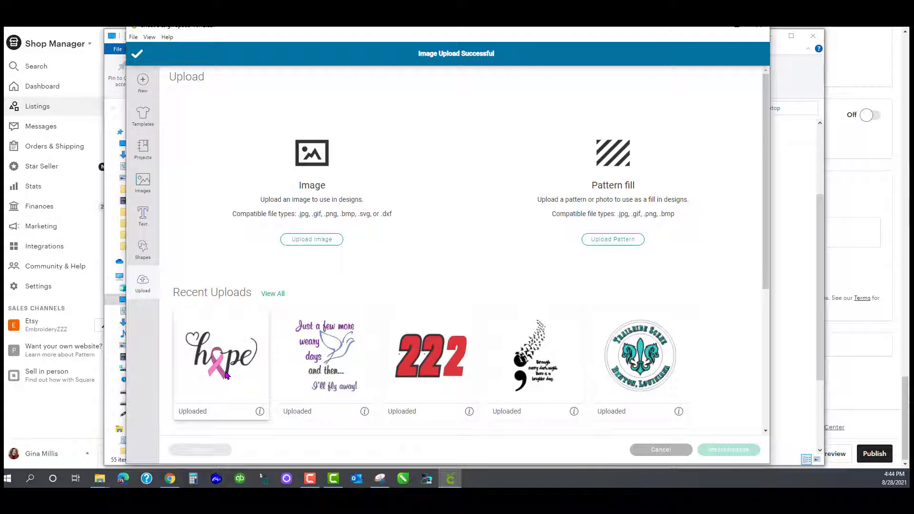
click(225, 376)
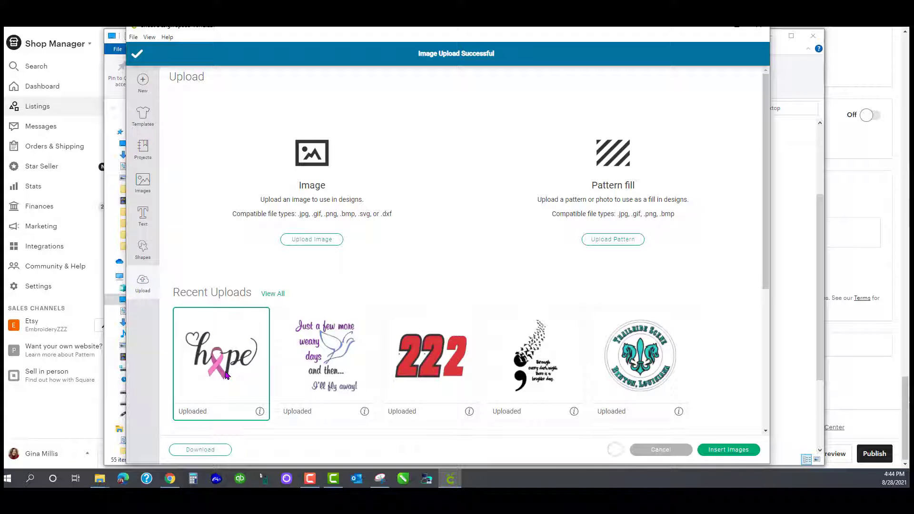
click(730, 450)
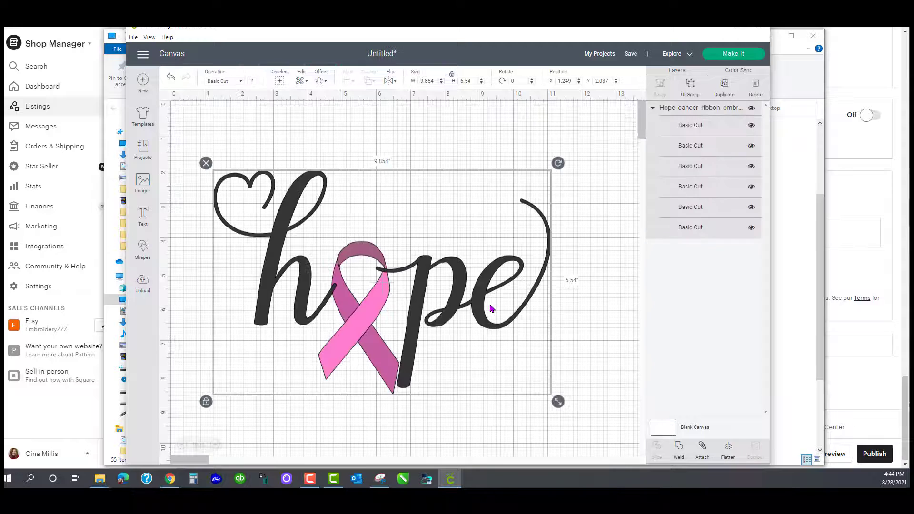
click(590, 219)
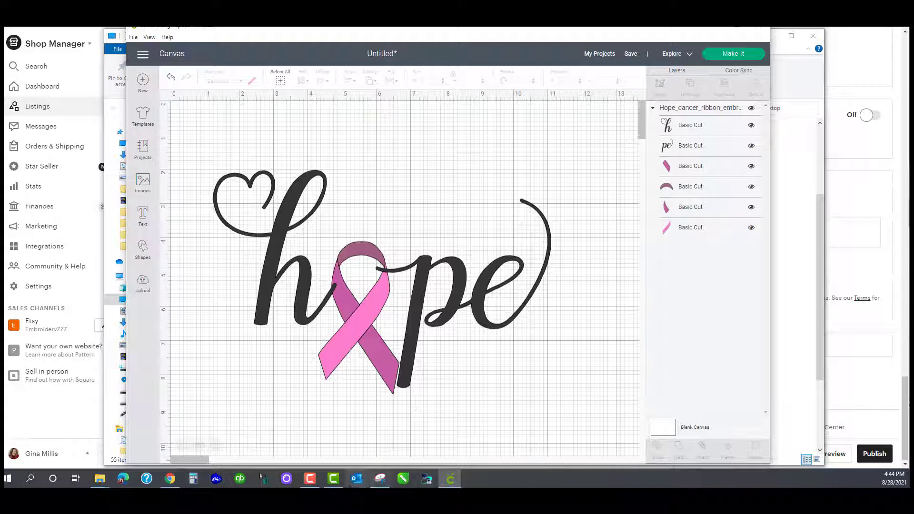
mouse_move(452, 485)
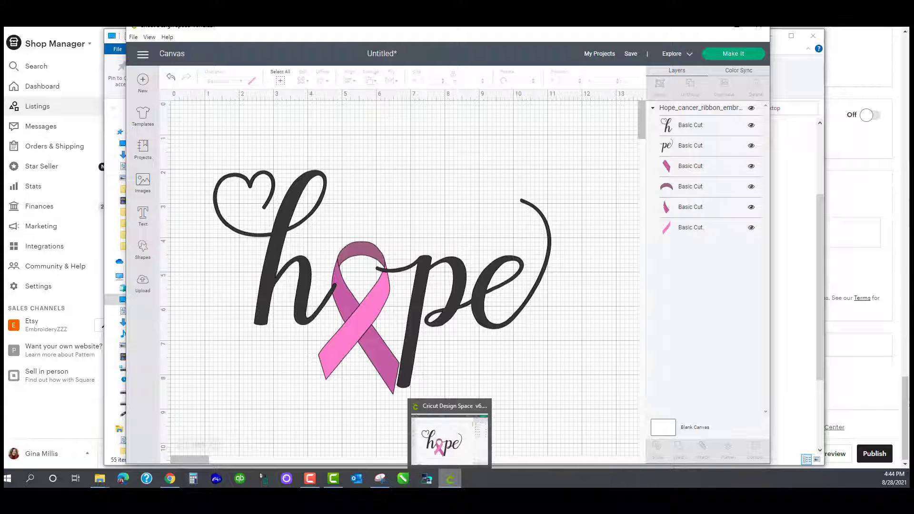